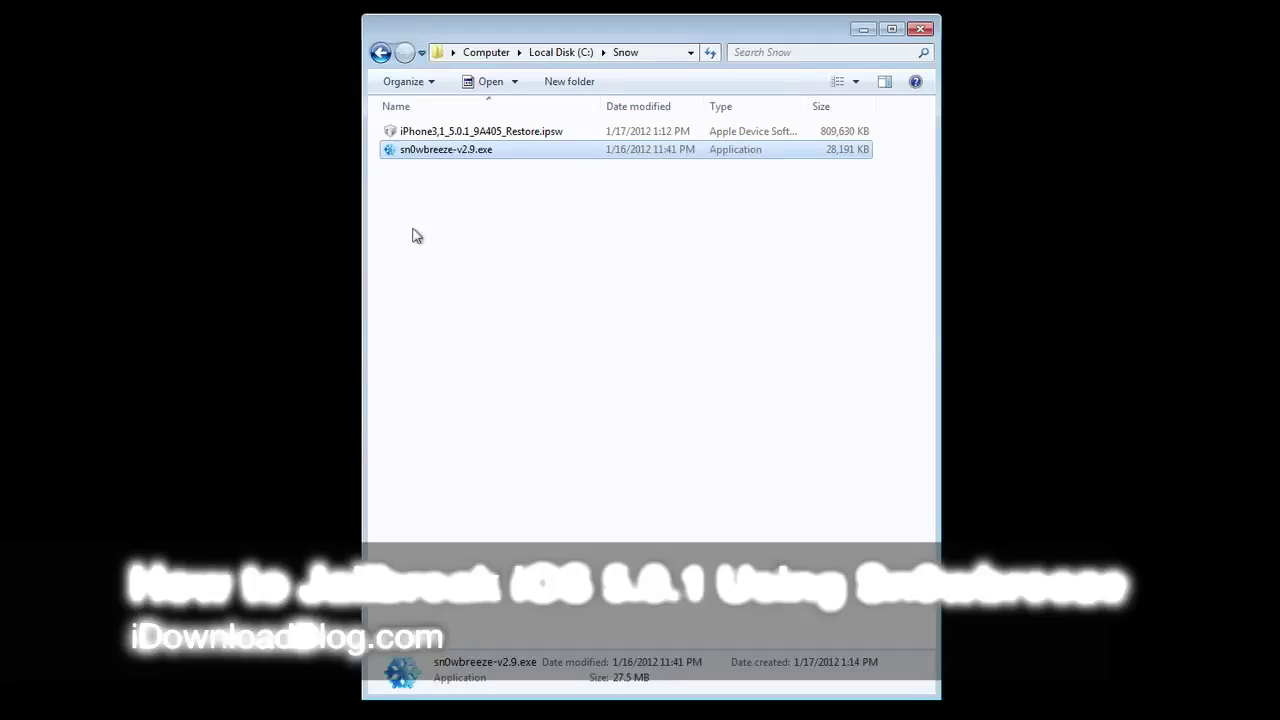
Give sn0wbreeze-v2.9.exe Windows XP (Service Pack 3) compatibility, then run it as administrator.
right_click(454, 150)
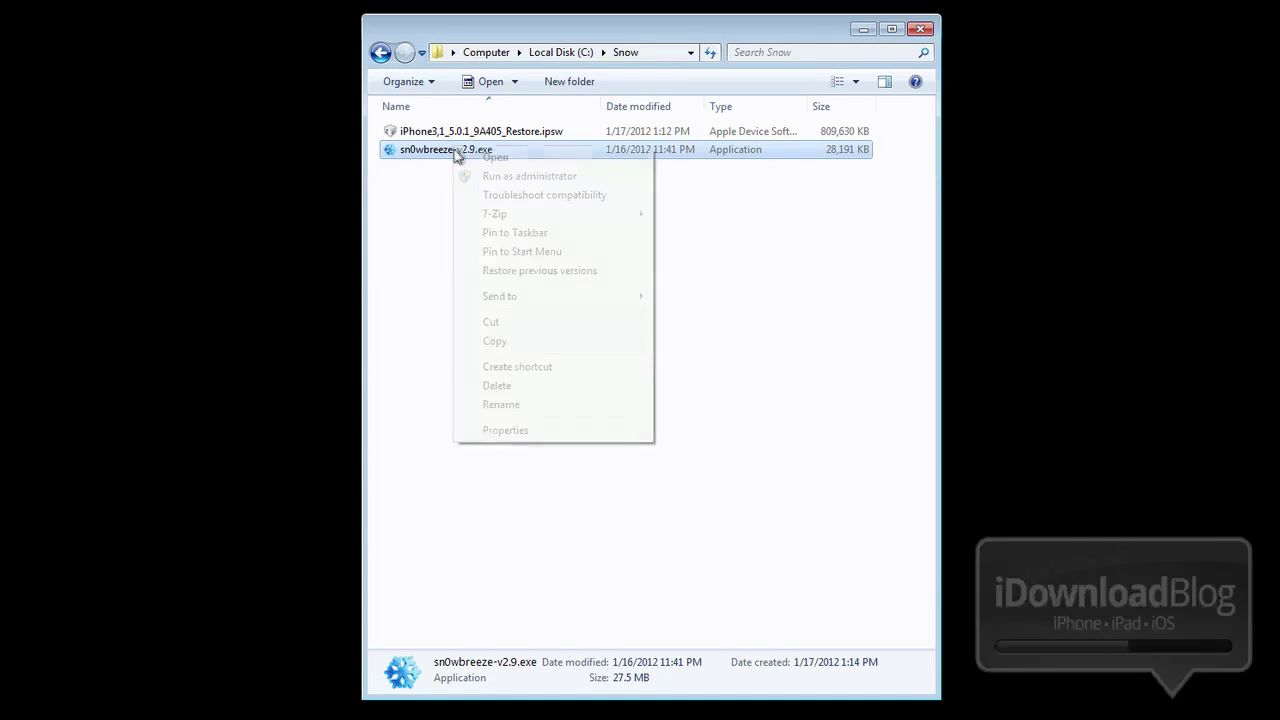
left_click(525, 430)
left_click(545, 190)
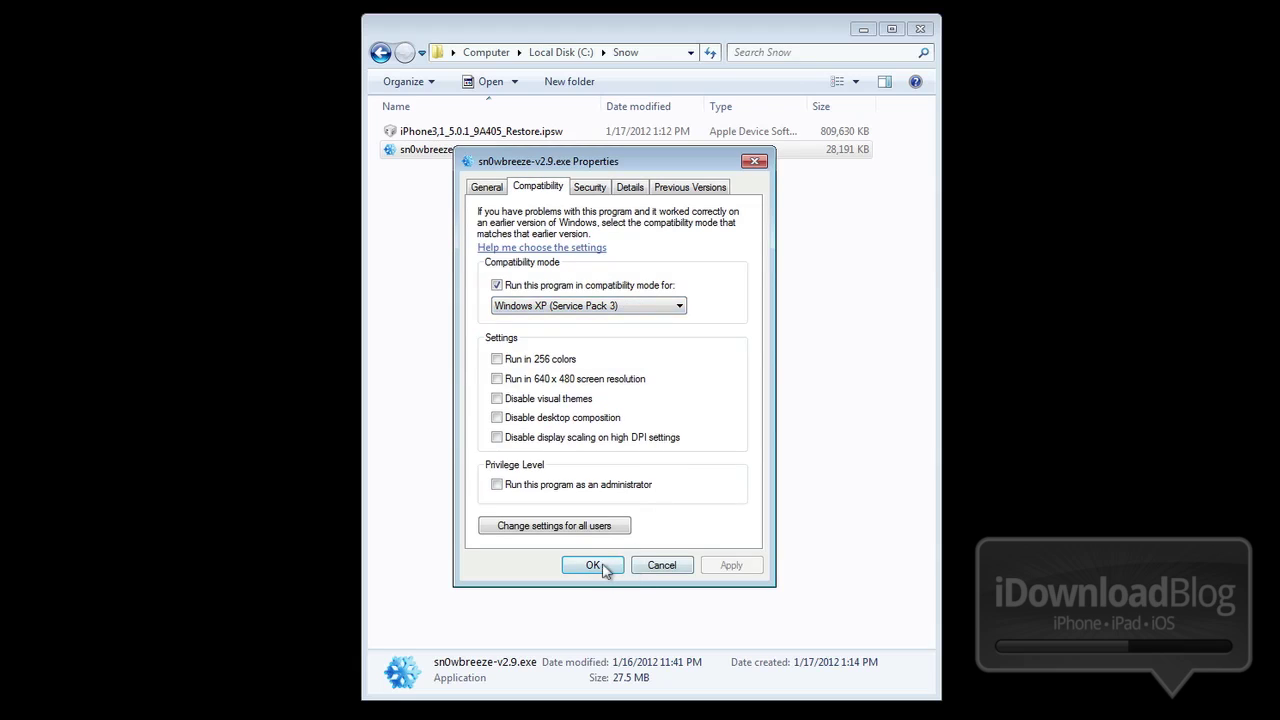
left_click(593, 565)
right_click(450, 148)
left_click(530, 178)
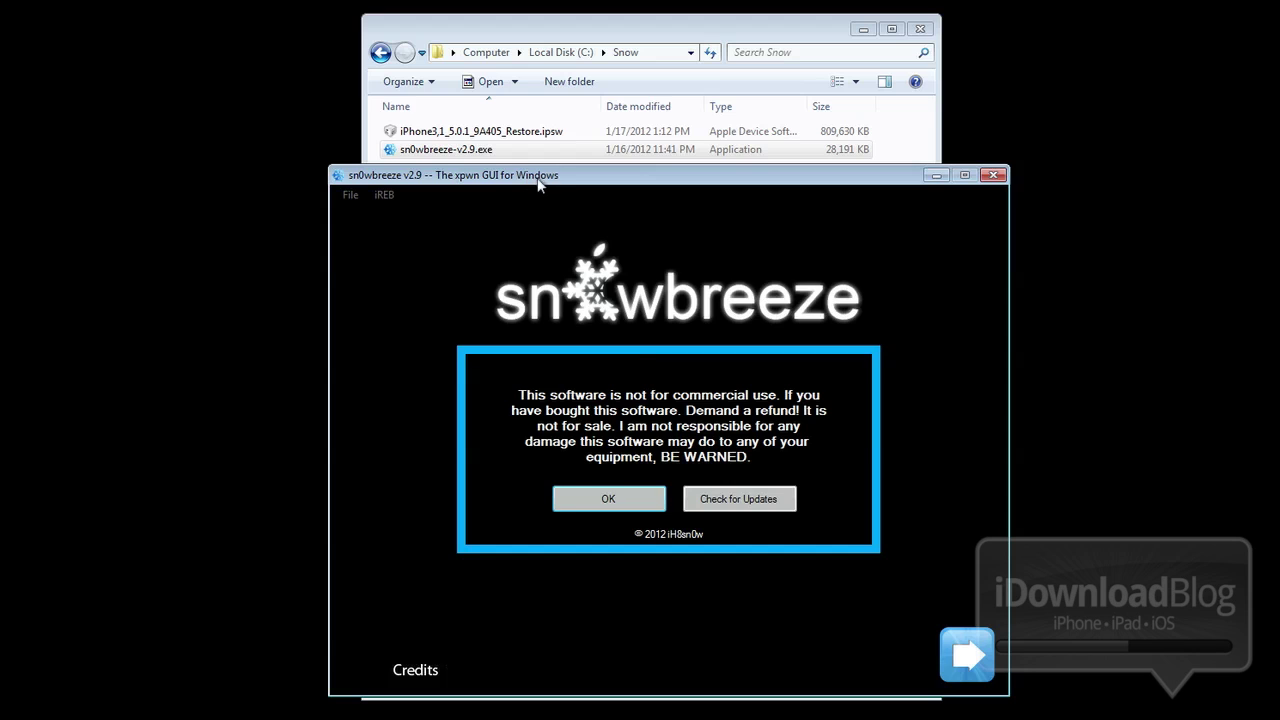
Accept the disclaimer and continue past the Version 2.9 welcome screen.
left_click(641, 513)
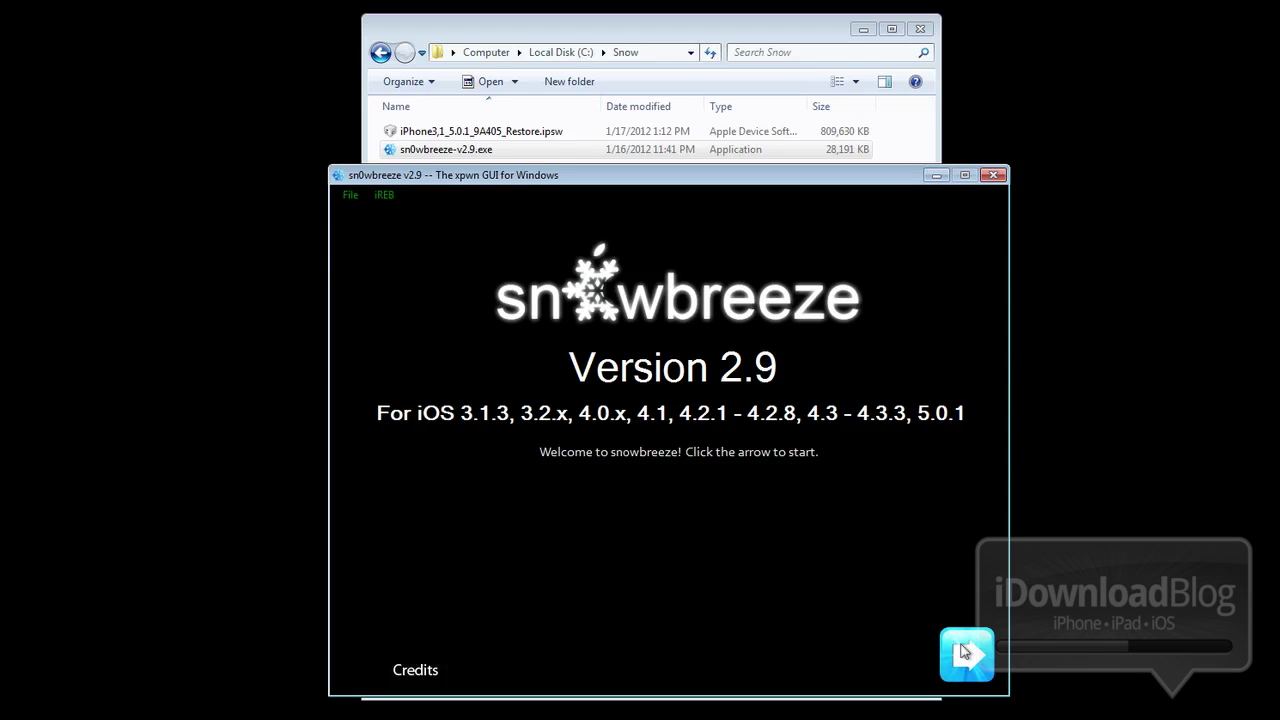
left_click(962, 652)
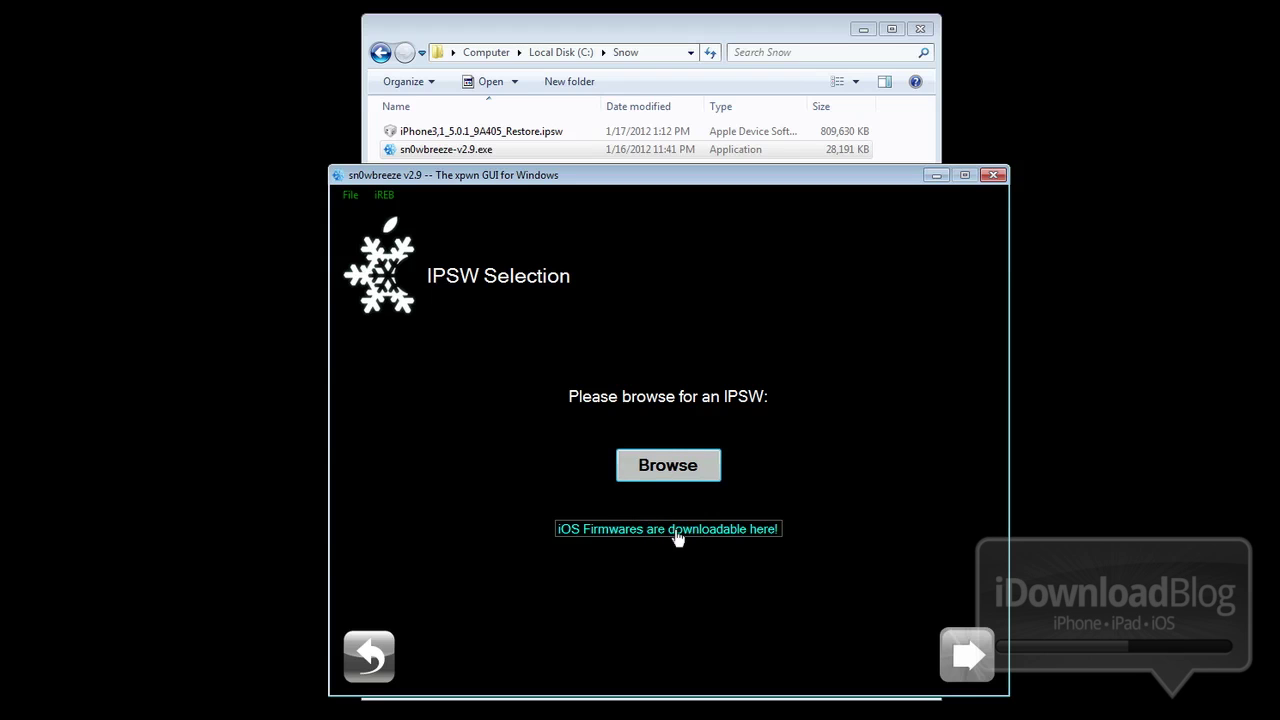
Look up iPhone 4 [GSM] iOS 5.0.1 (9A405) in the downloader, then browse for a local IPSW.
left_click(680, 535)
left_click(638, 432)
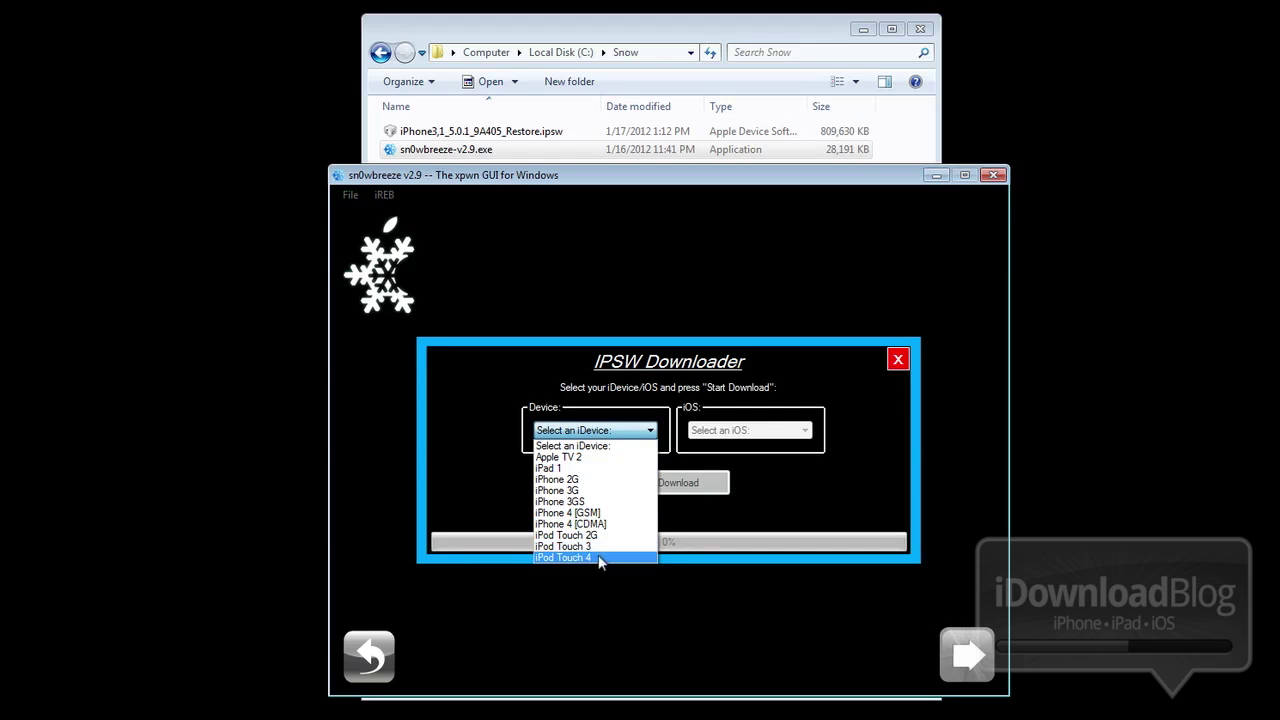
left_click(598, 515)
left_click(740, 431)
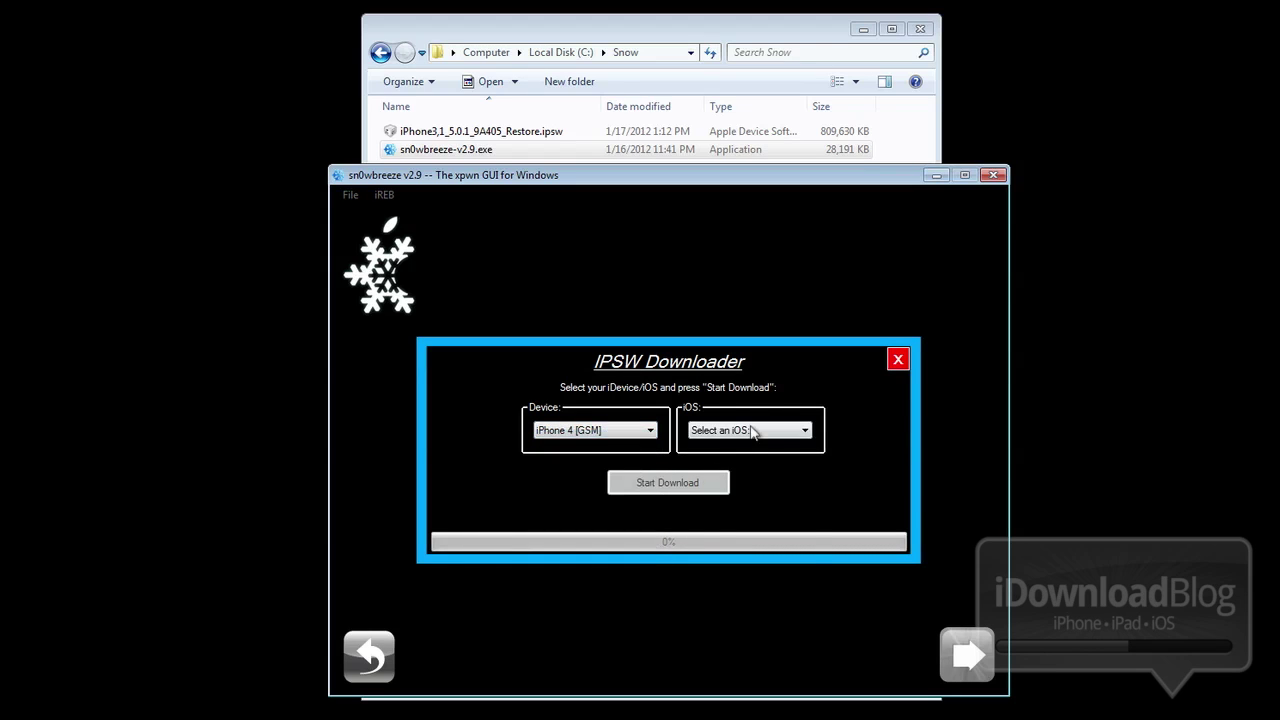
left_click(740, 591)
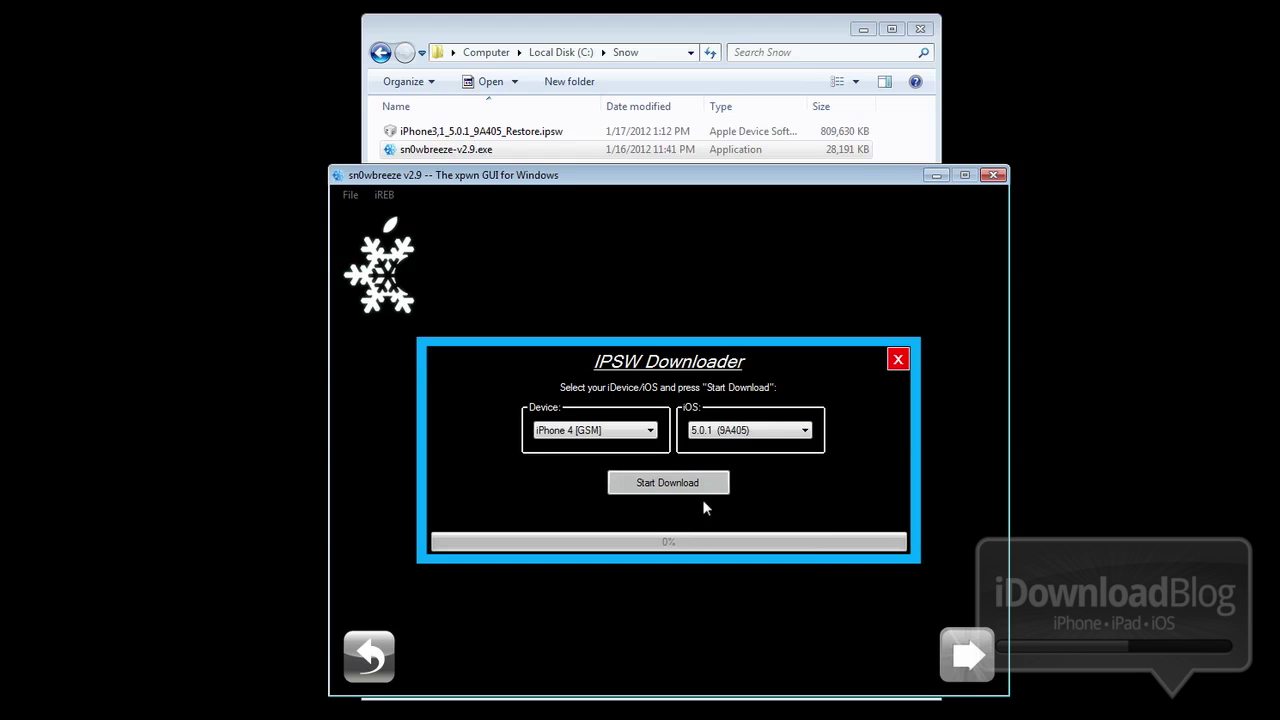
left_click(898, 360)
left_click(708, 464)
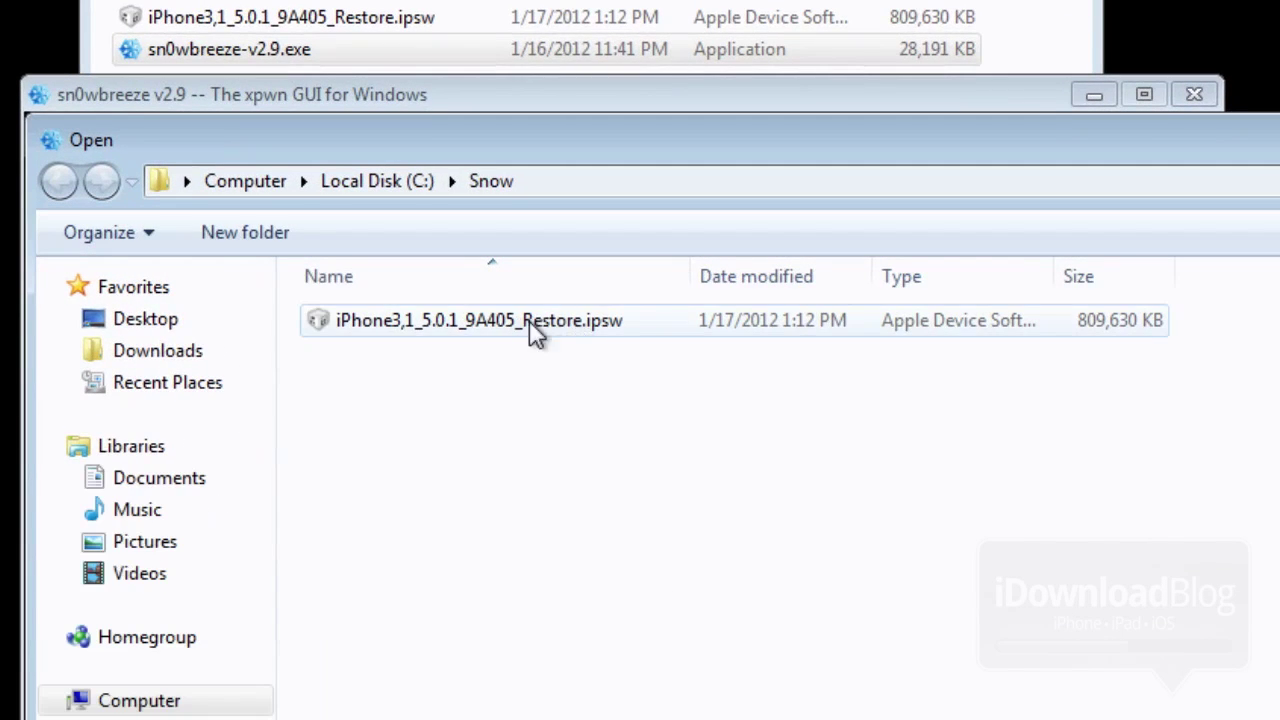
Load iPhone3,1_5.0.1_9A405_Restore.ipsw and, once verified, choose Simple Mode.
double_click(555, 333)
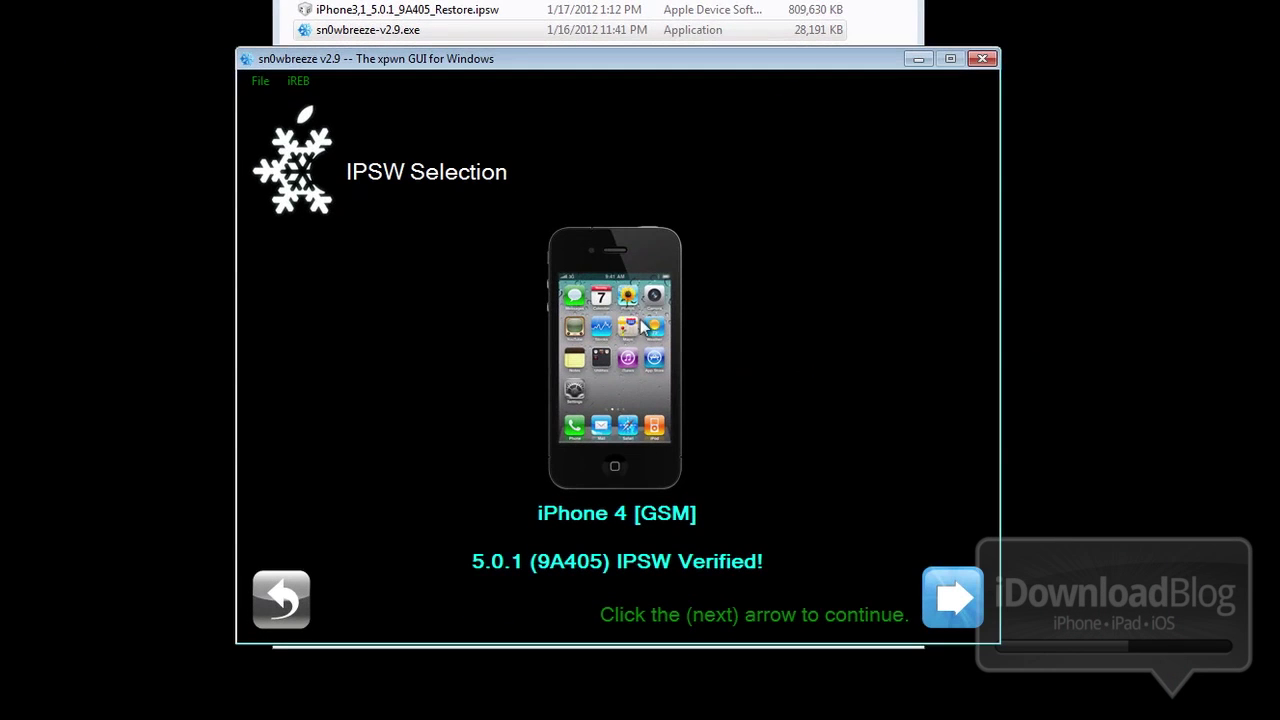
left_click(963, 598)
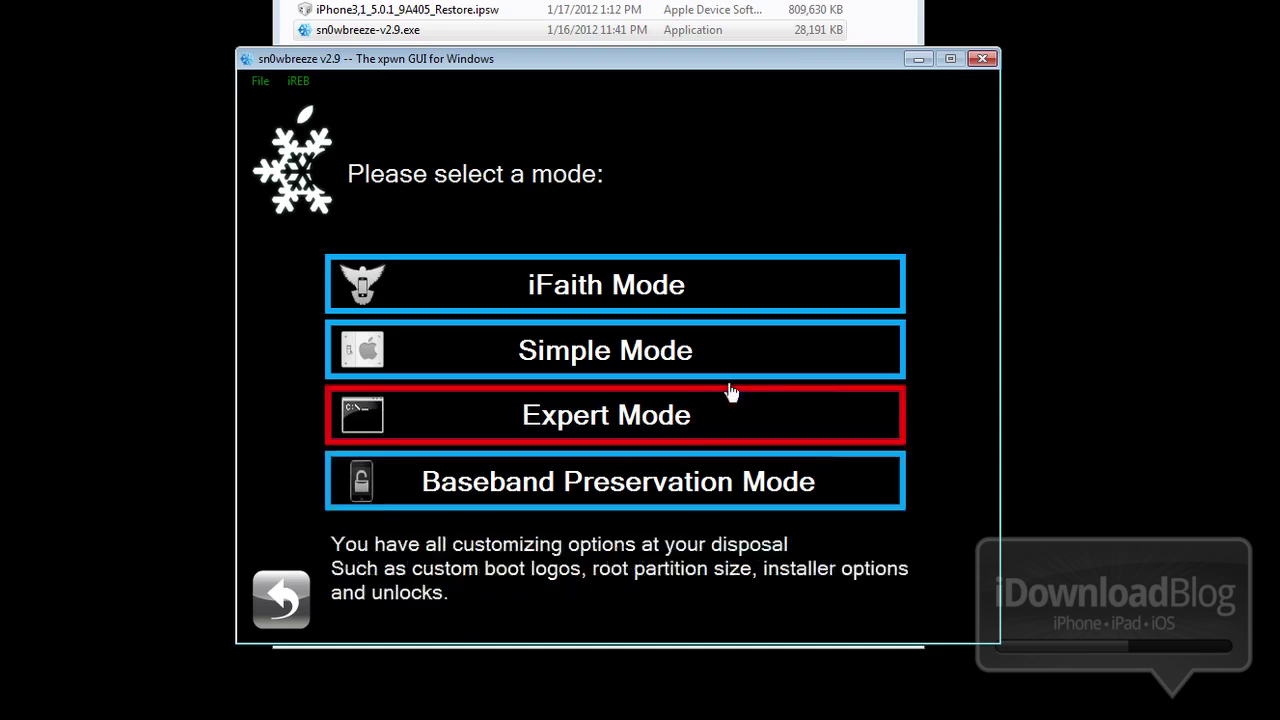
left_click(651, 360)
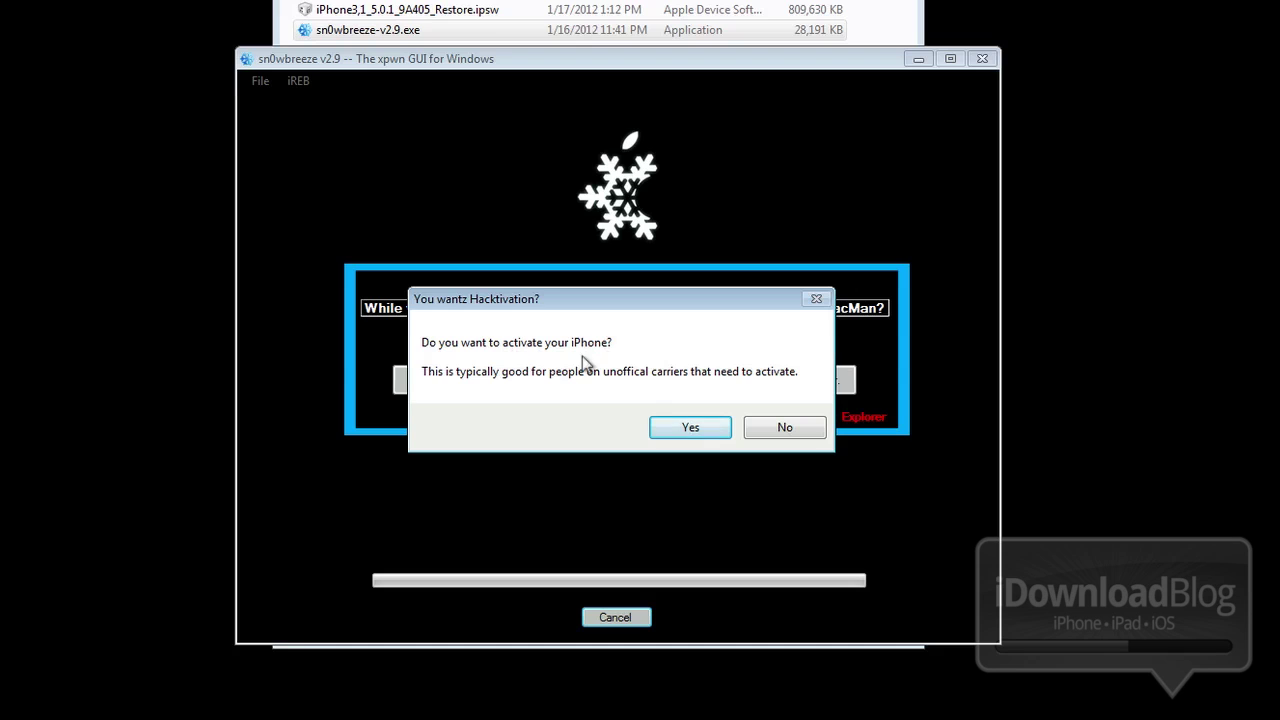
Answer No to hacktivation and let the Simple Mode IPSW build run to Done!
left_click(766, 425)
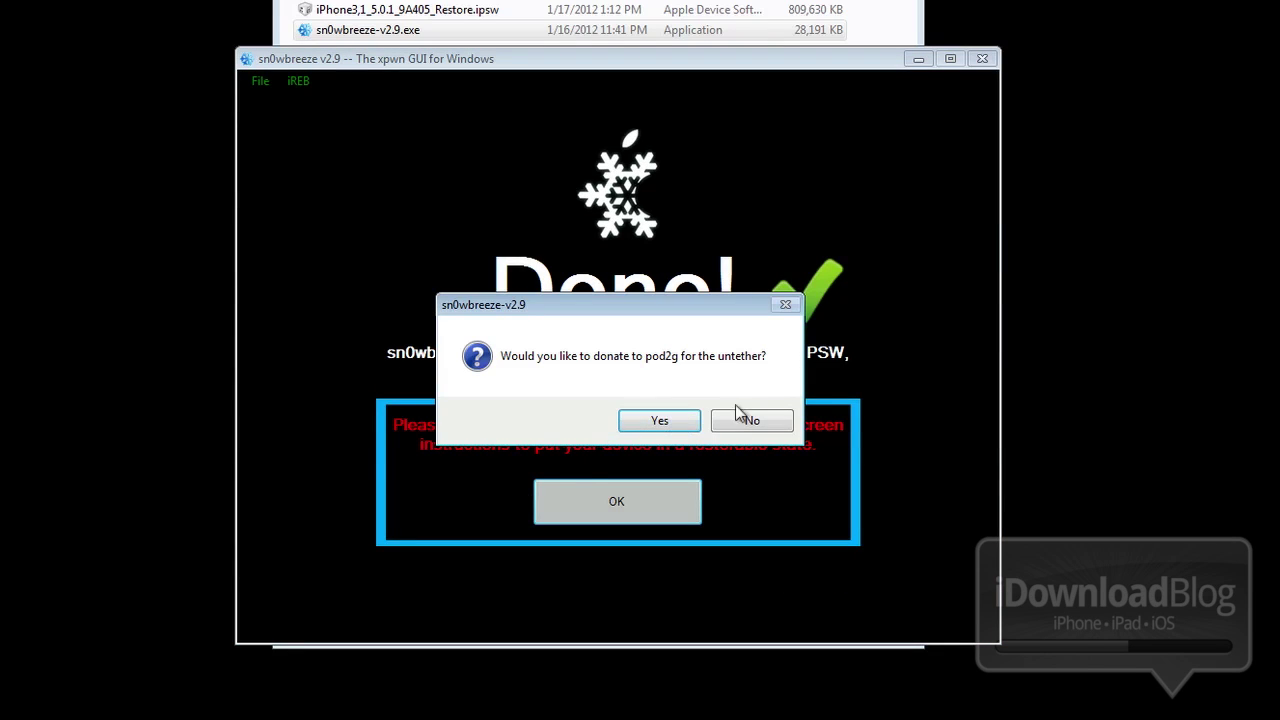
Decline the pod2g donation and drag the sn0wbreeze_iPhone_4-GSM-5.0.1-9A405.ipsw icon into view.
left_click(778, 425)
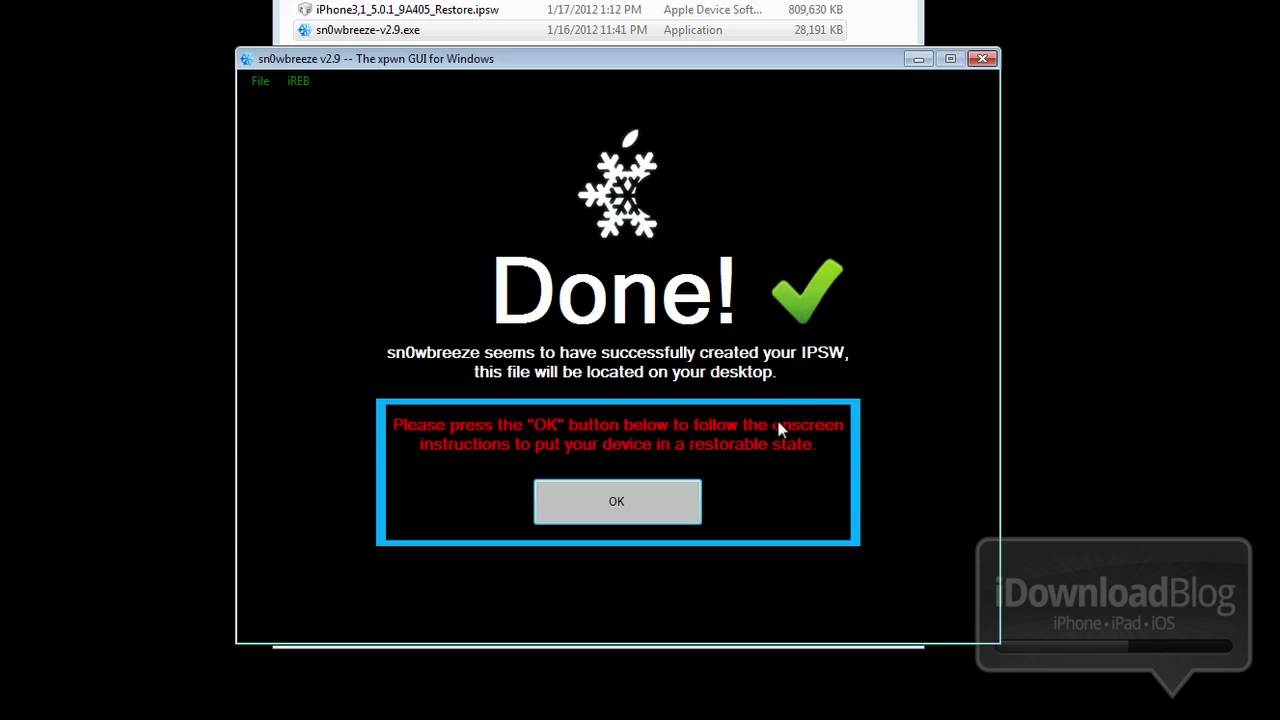
left_click_drag(0, 332, 160, 337)
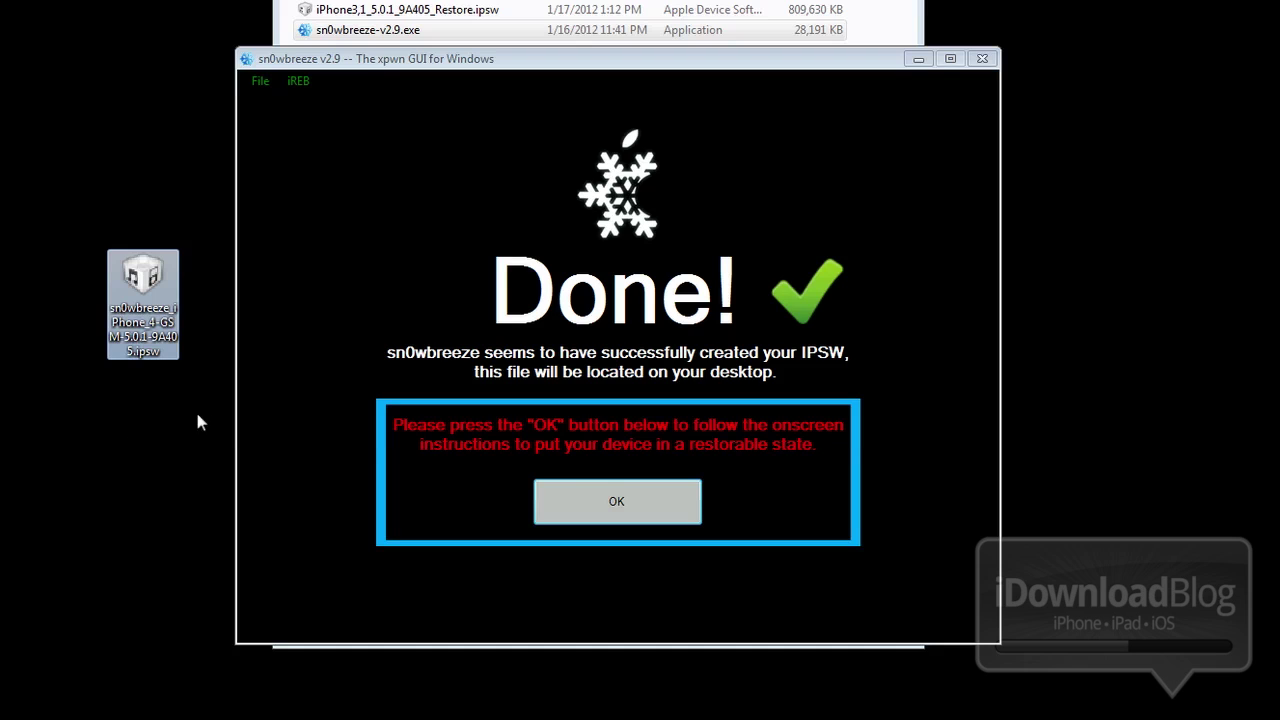
Run DFU Pwner's Start sequence to put the iPhone into pwned DFU, then bring sn0wbreeze forward.
left_click(612, 497)
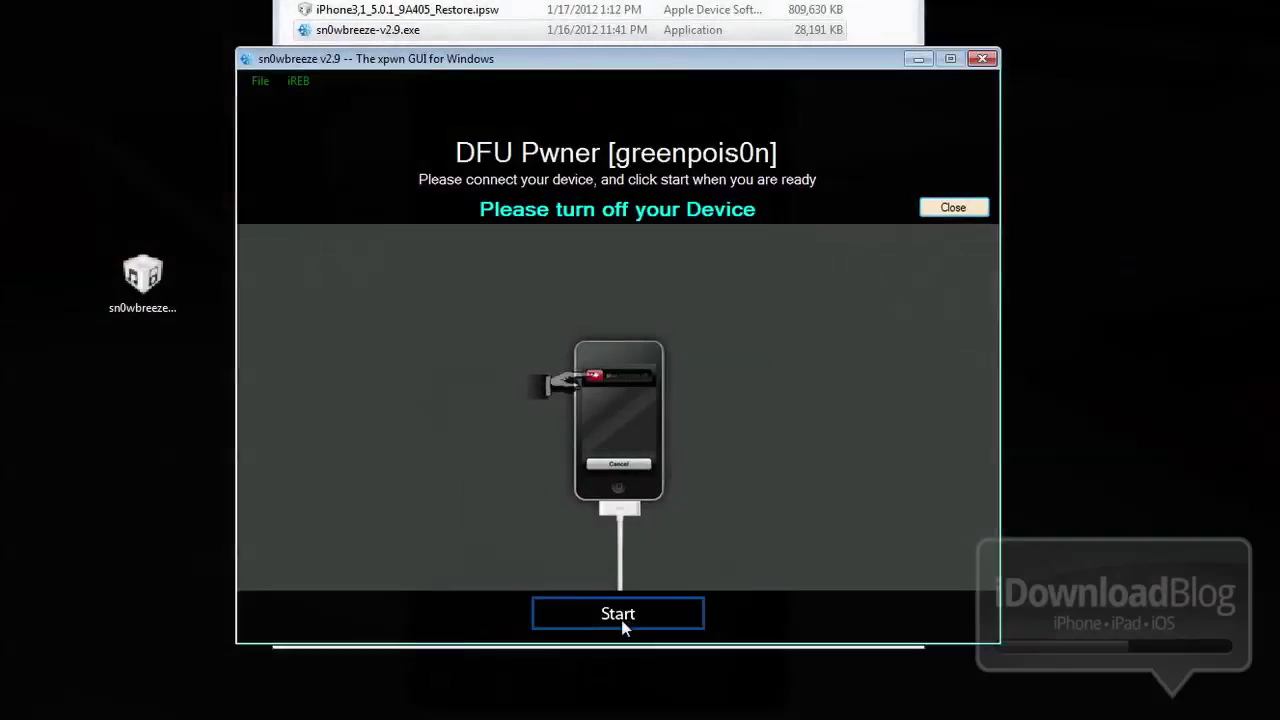
left_click(620, 624)
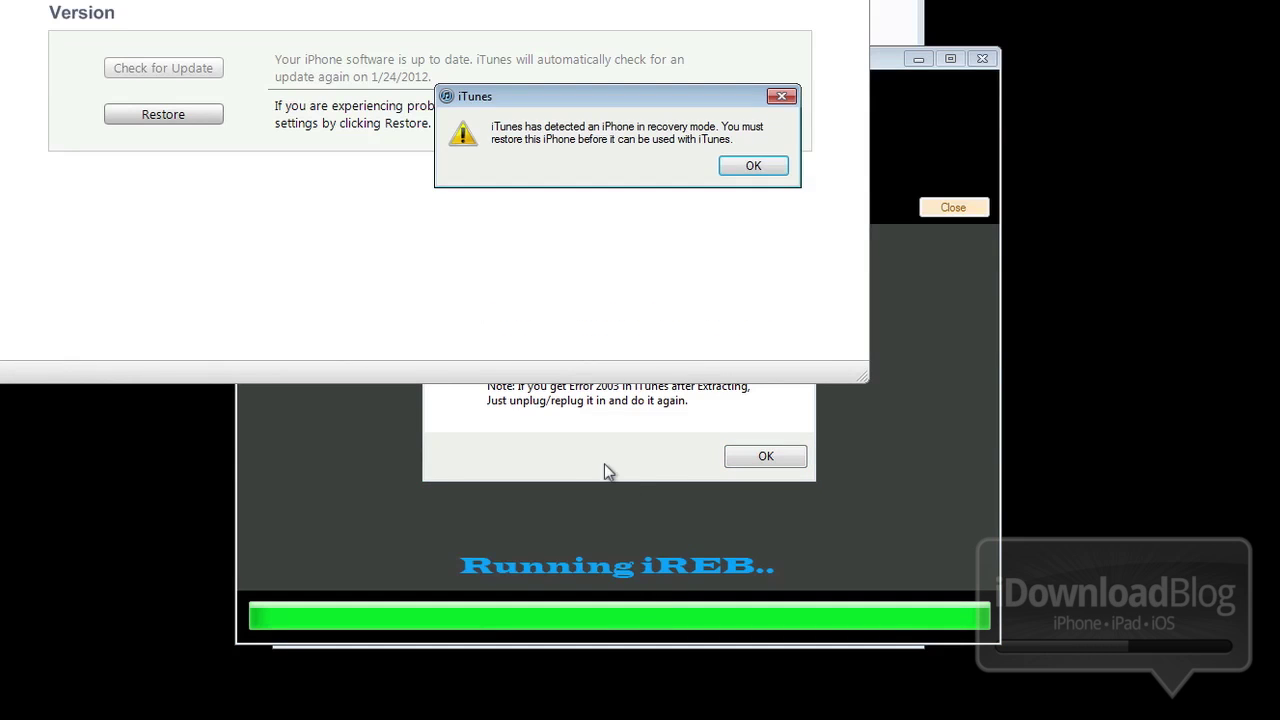
left_click(604, 463)
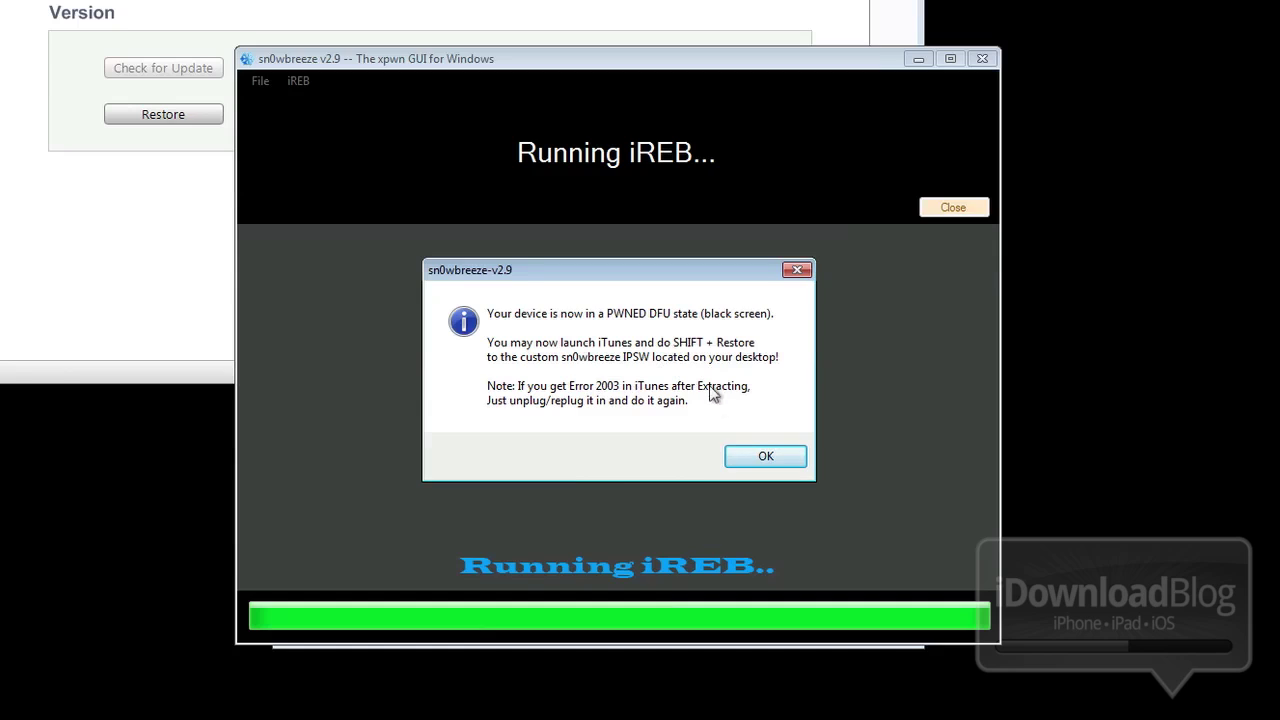
Dismiss the PWNED DFU message and minimize sn0wbreeze to reveal iTunes.
left_click(762, 456)
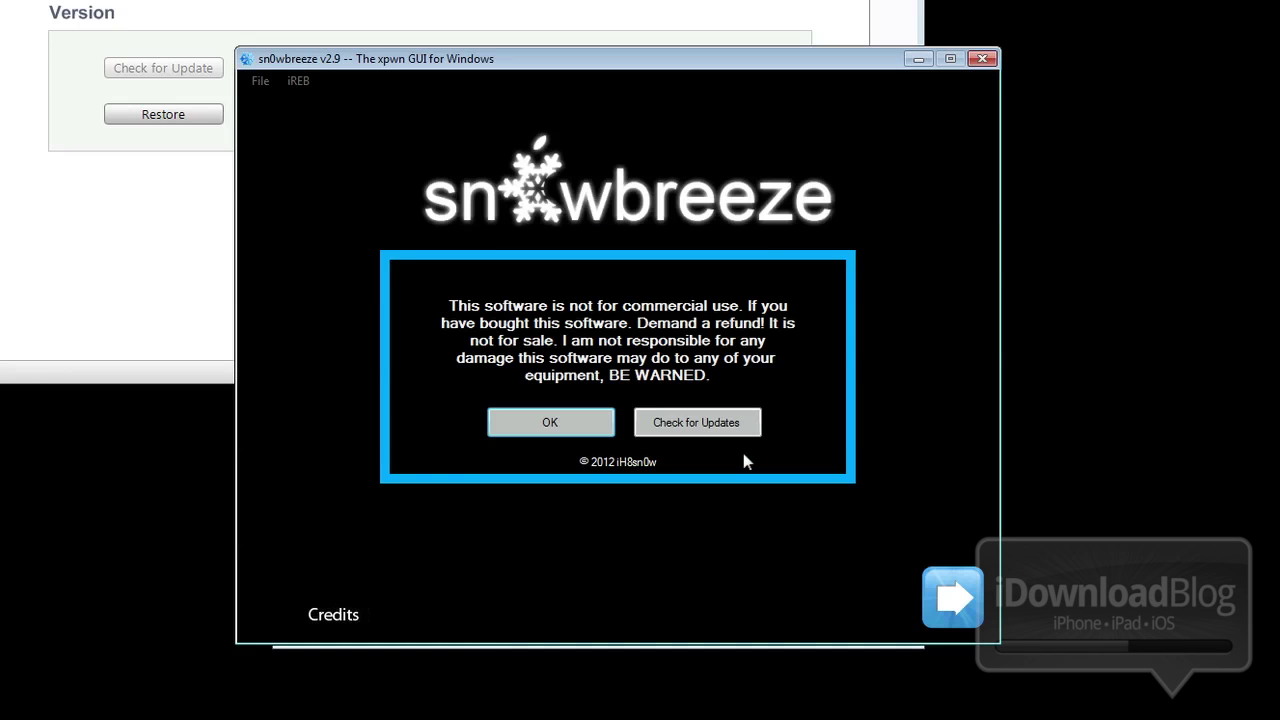
left_click(916, 60)
left_click(918, 60)
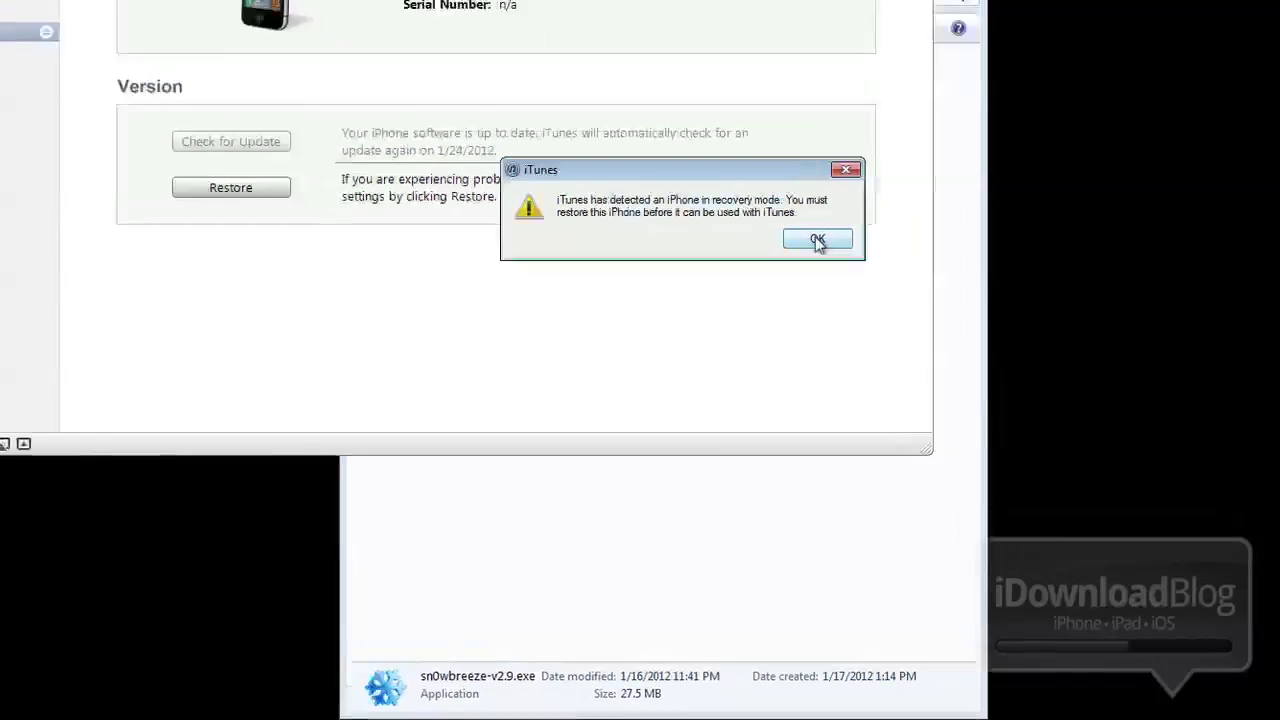
Dismiss the recovery alert and restore the iPhone from sn0wbreeze_iPhone_4-GSM-5.0.1-9A405.ipsw to iOS 5.0.1.
left_click(753, 165)
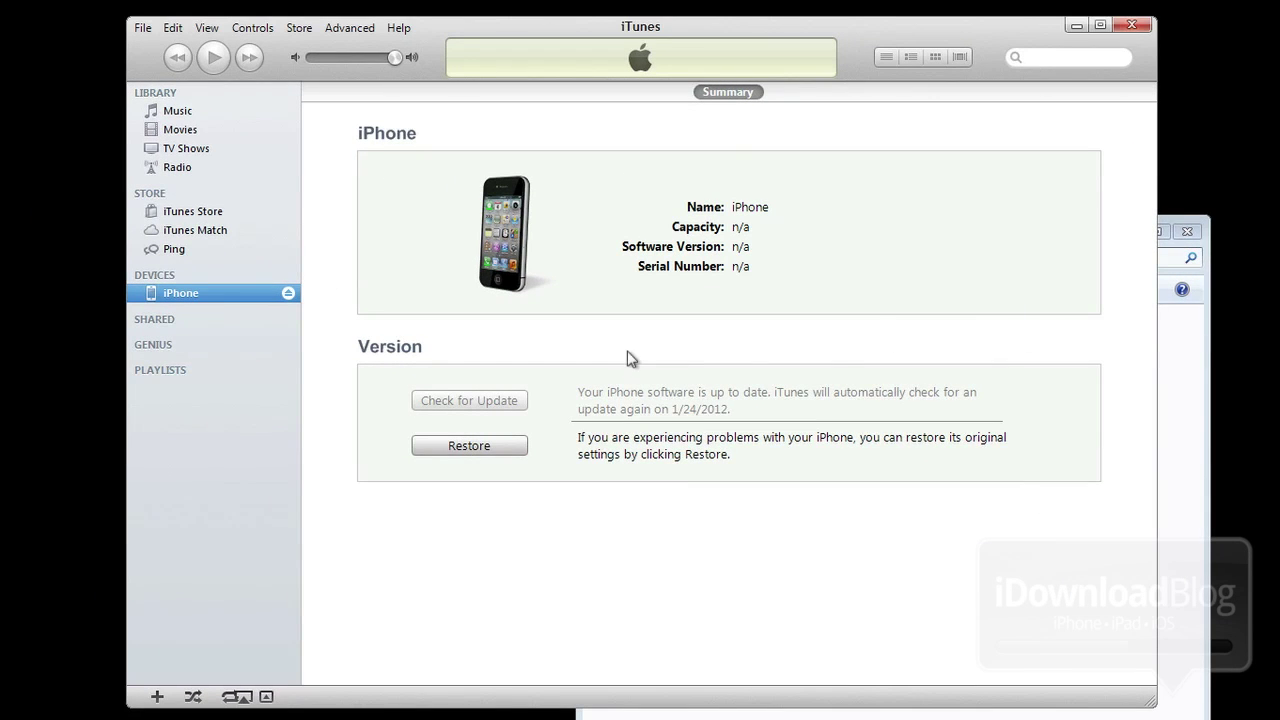
left_click(483, 447, "shift")
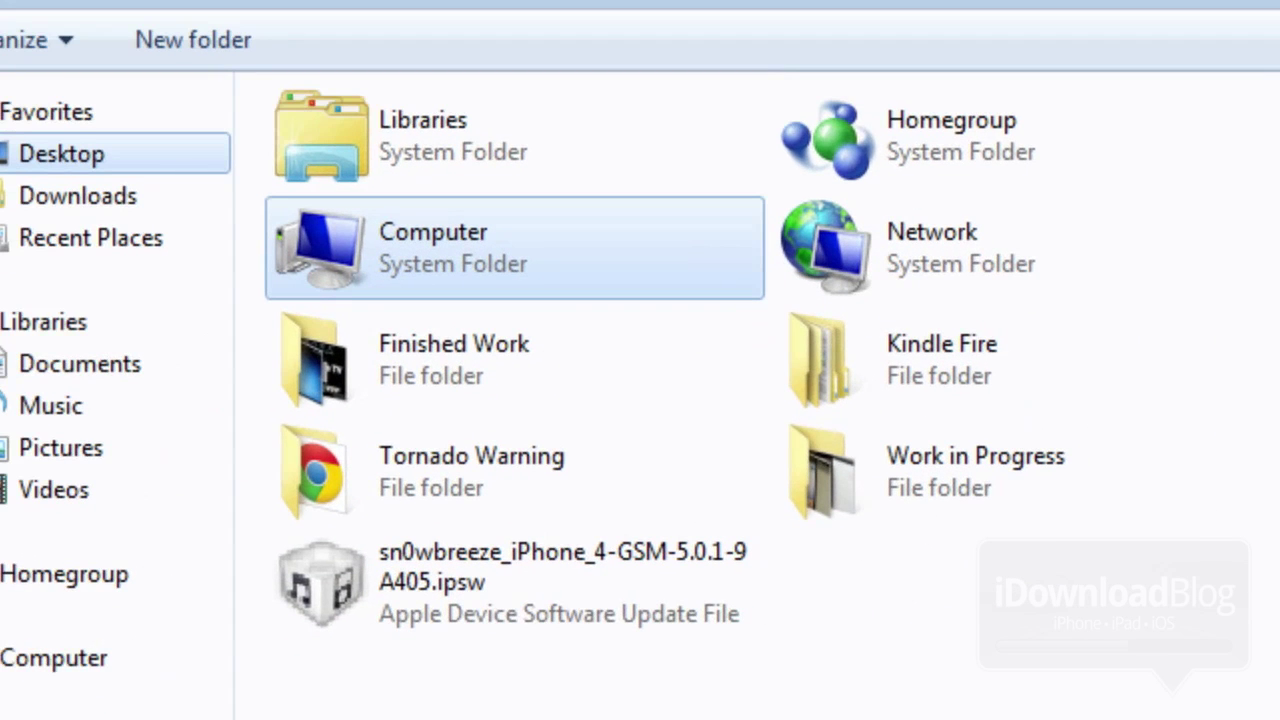
left_click(490, 618)
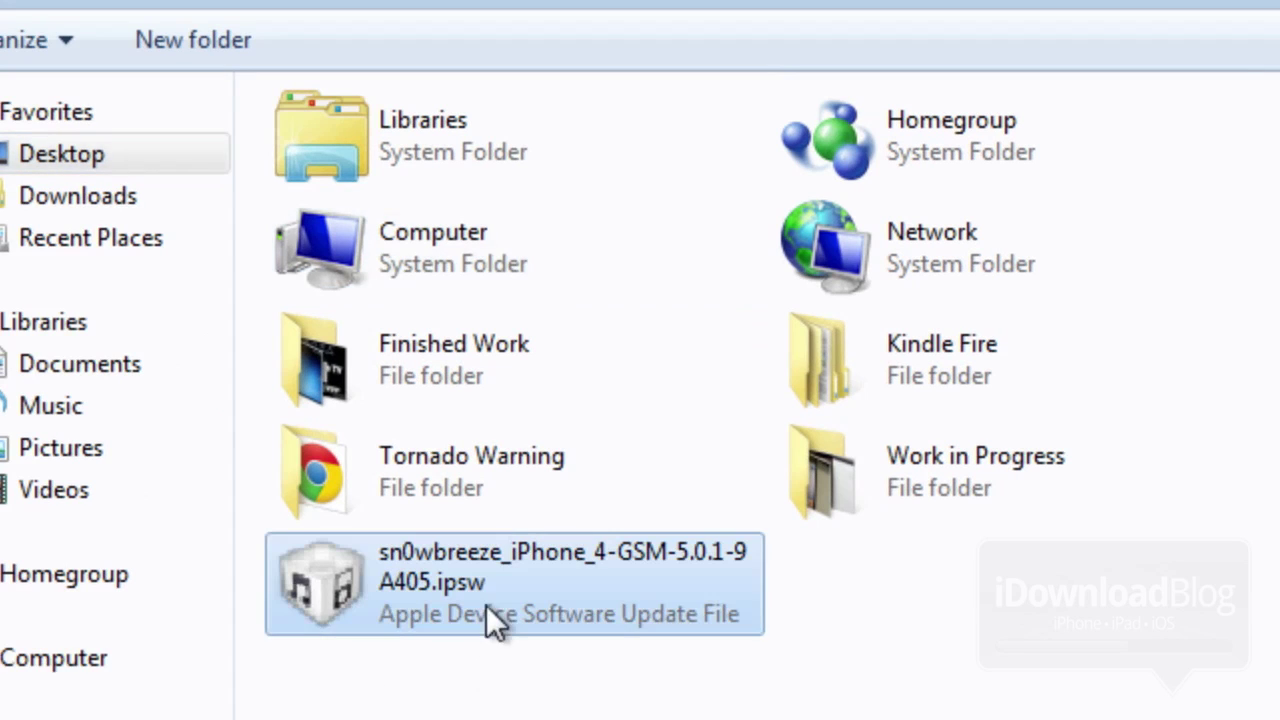
double_click(526, 609)
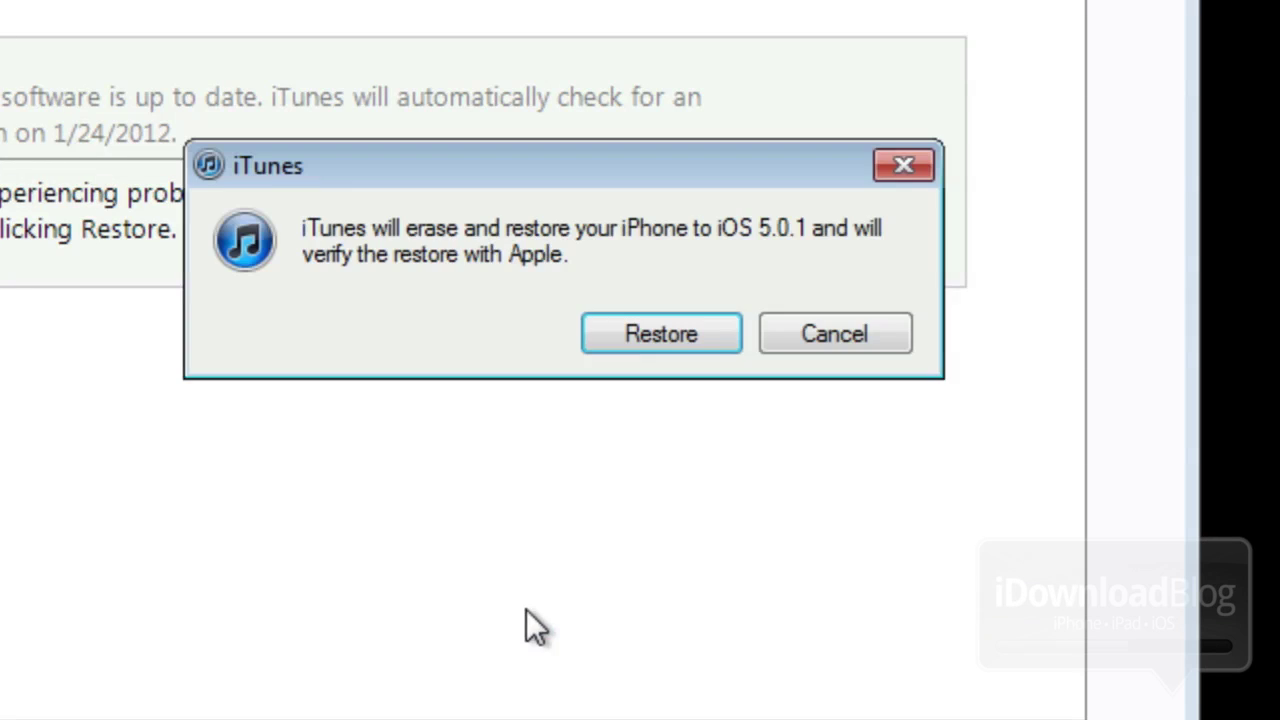
left_click(682, 331)
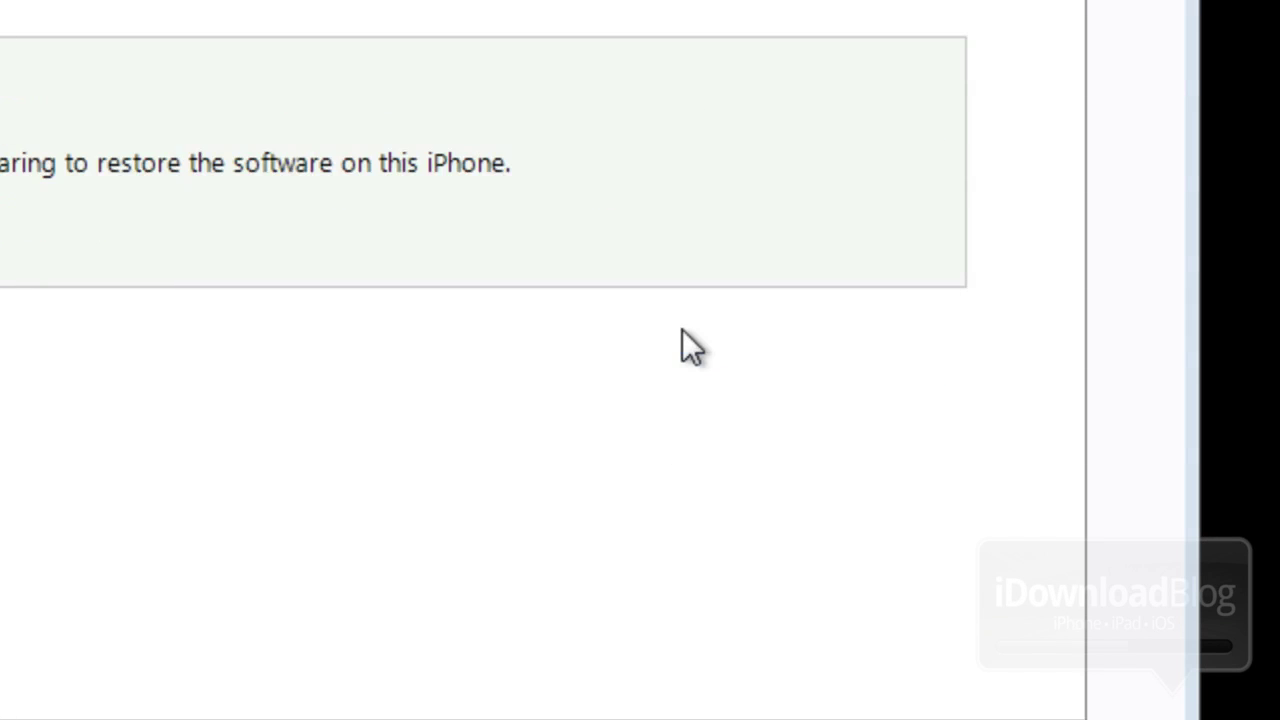